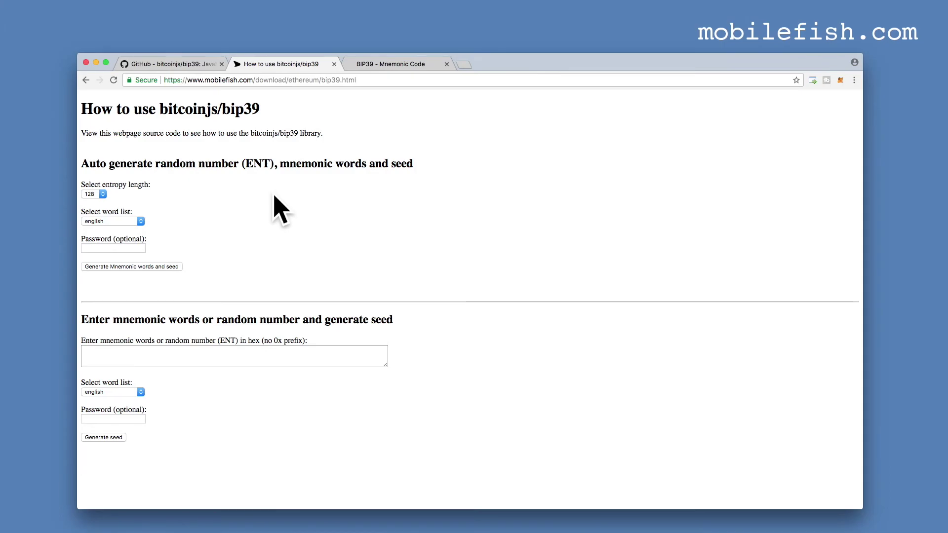
View the demo page's source code in a new tab and scroll through it.
right_click(274, 193)
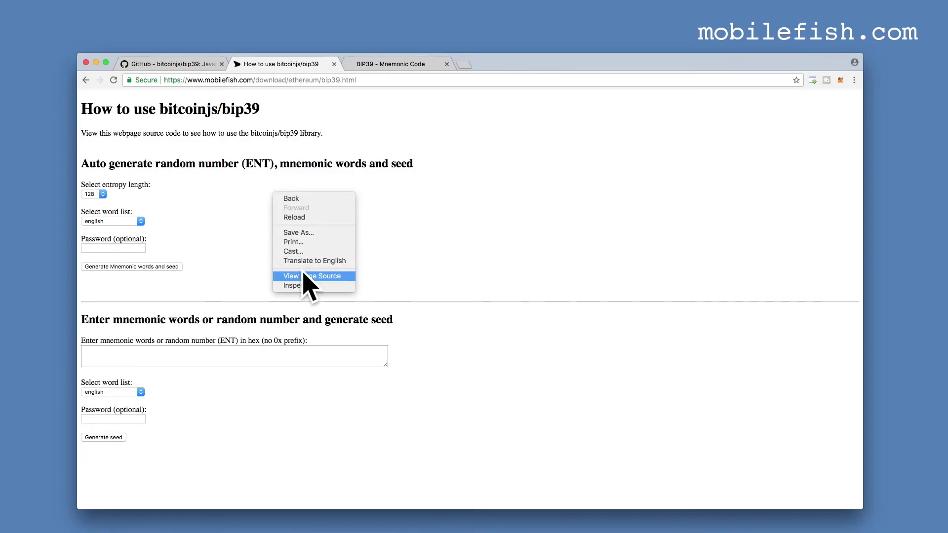
left_click(306, 277)
scroll(308, 232, "down", 5)
scroll(309, 228, "down", 15)
scroll(309, 232, "down", 15)
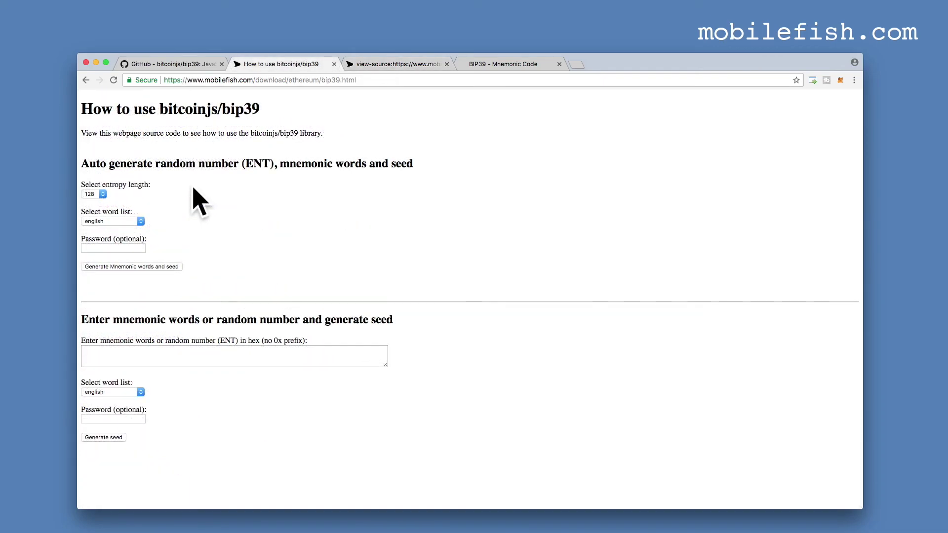
Back on the demo, keep entropy length 128 and the english word list.
left_click(101, 194)
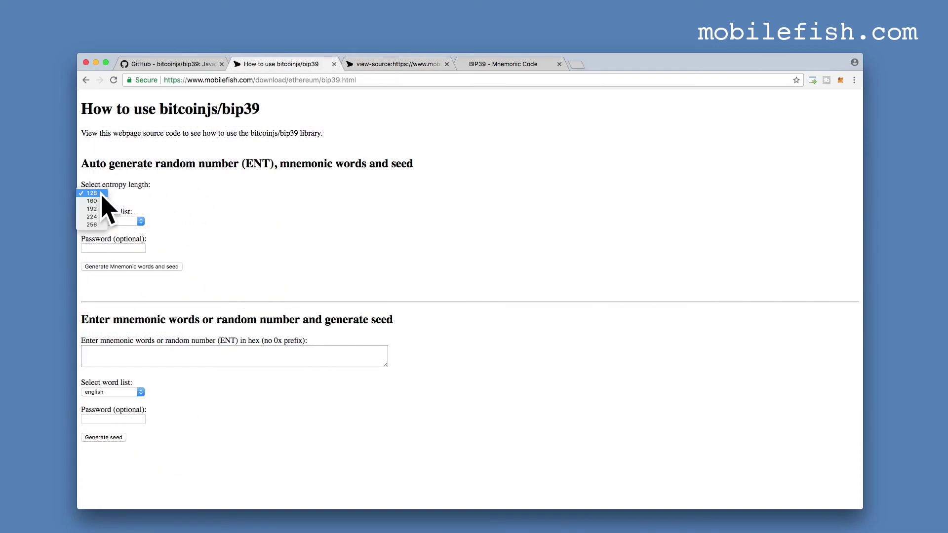
left_click(101, 193)
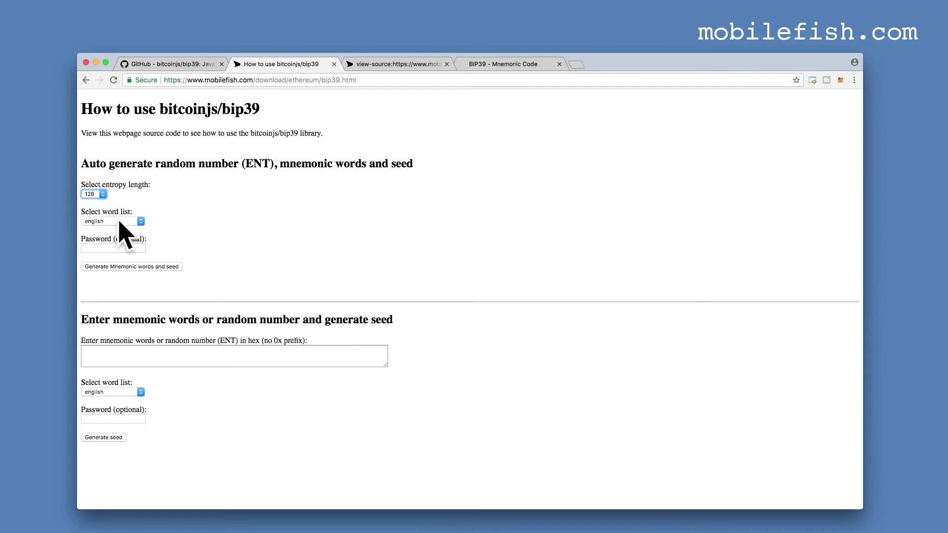
left_click(119, 222)
left_click(119, 222)
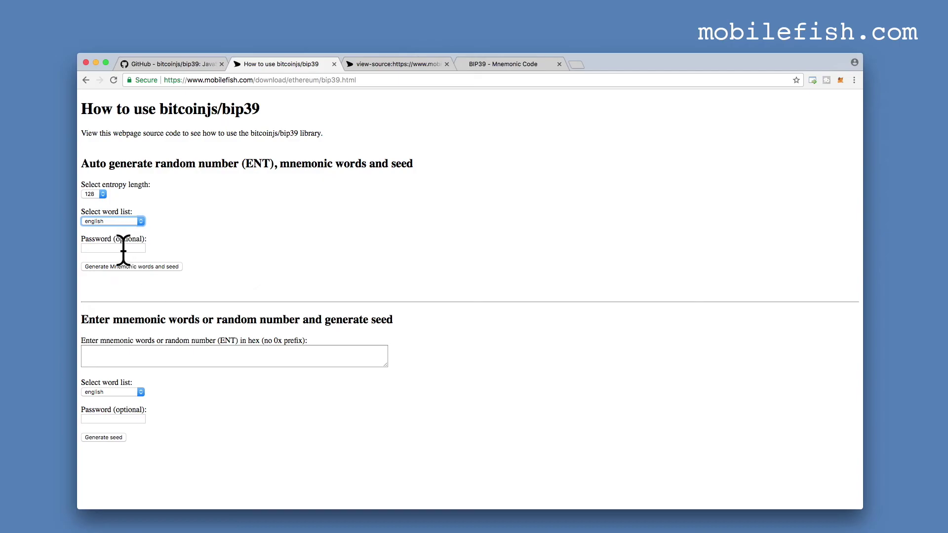
Generate mnemonics and seeds at entropy 128, 160 and 192 (12, 15, 18 words).
left_click(168, 268)
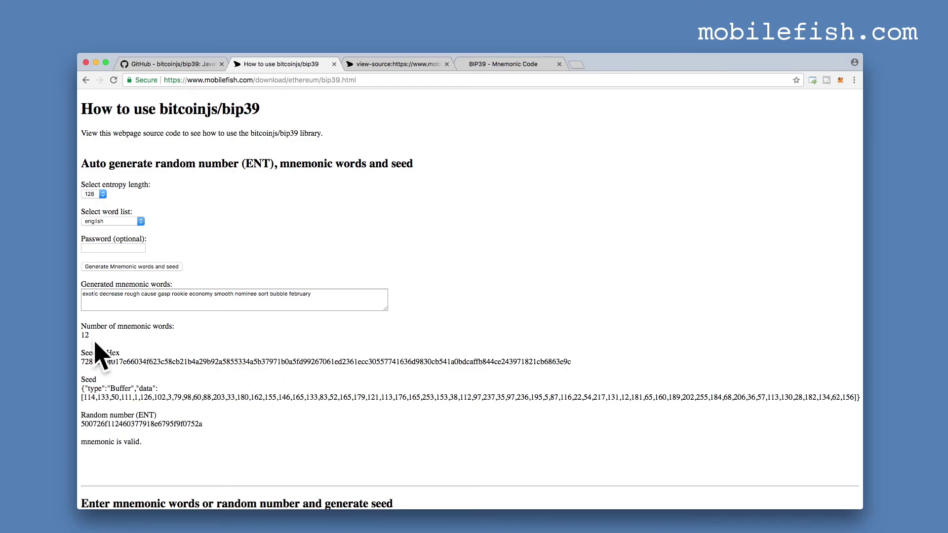
left_click(103, 194)
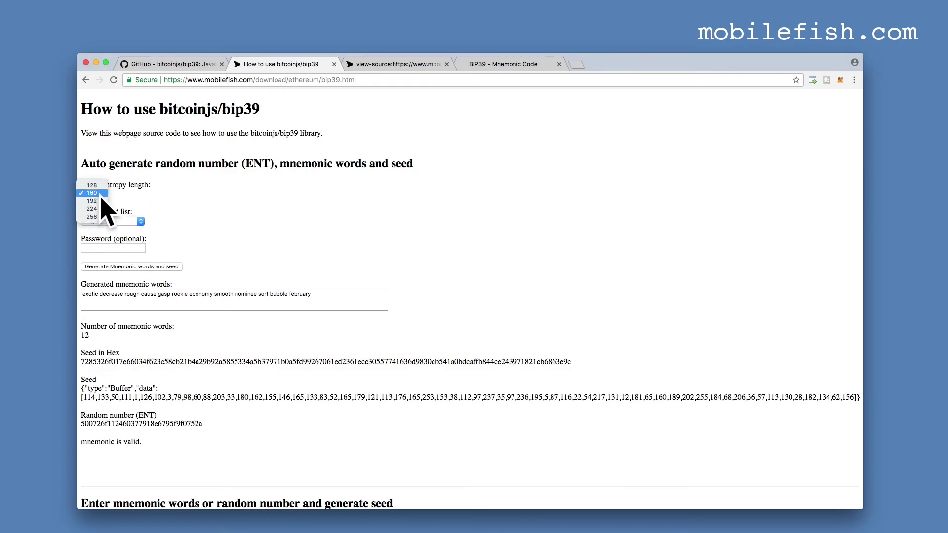
left_click(101, 196)
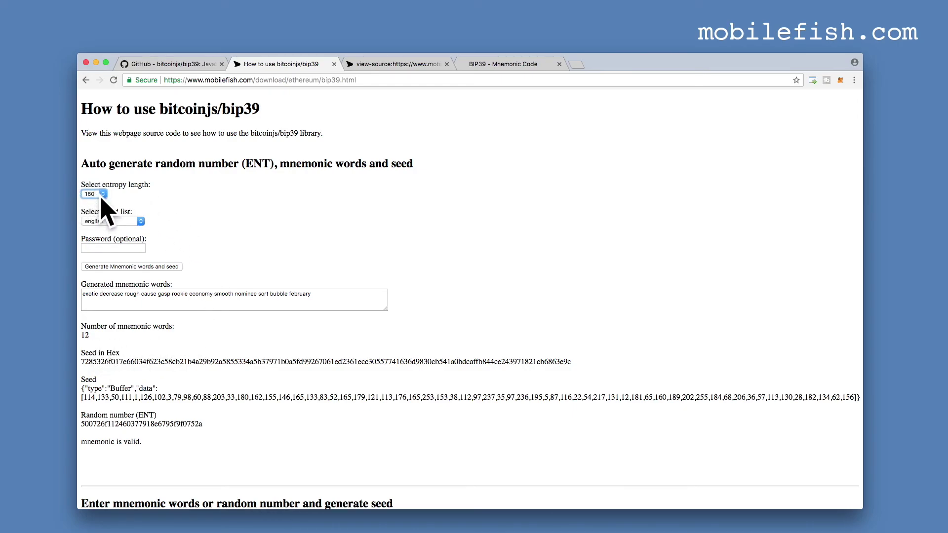
left_click(106, 266)
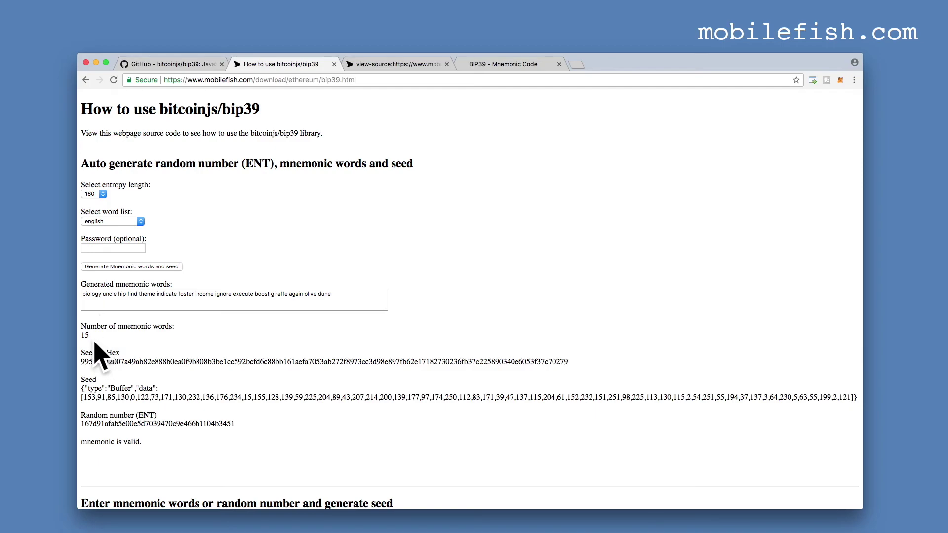
left_click(103, 193)
left_click(105, 210)
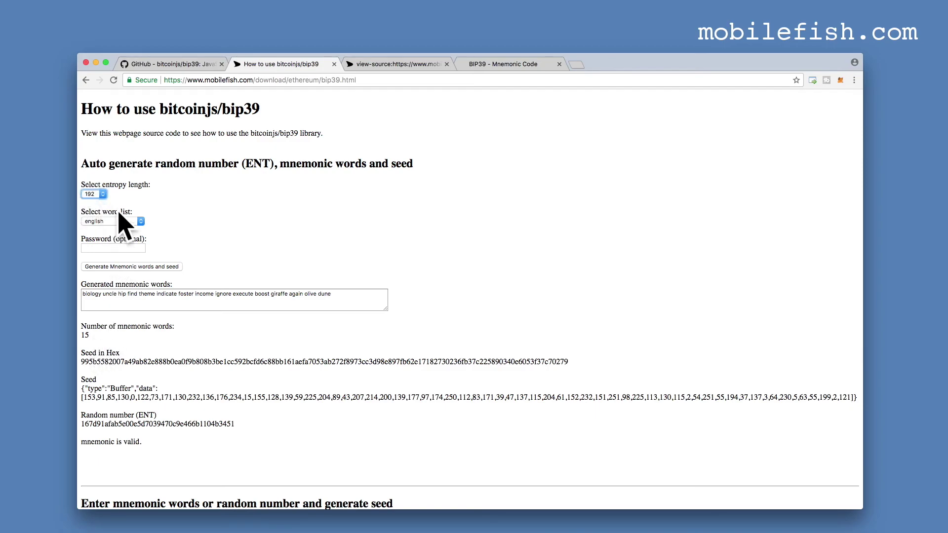
left_click(132, 267)
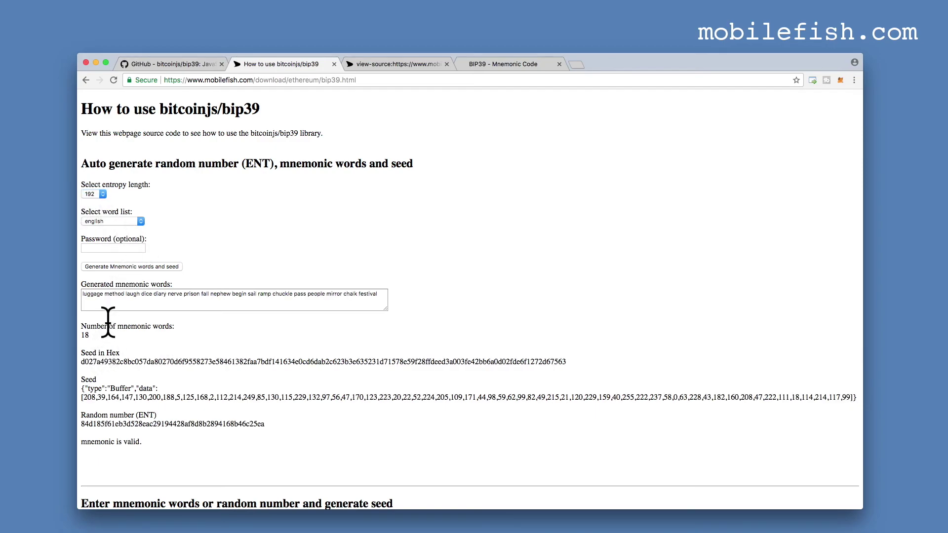
Generate a 21-word mnemonic at 224, then set 256 and the chinese_simplified word list.
left_click(102, 194)
left_click(104, 211)
left_click(105, 266)
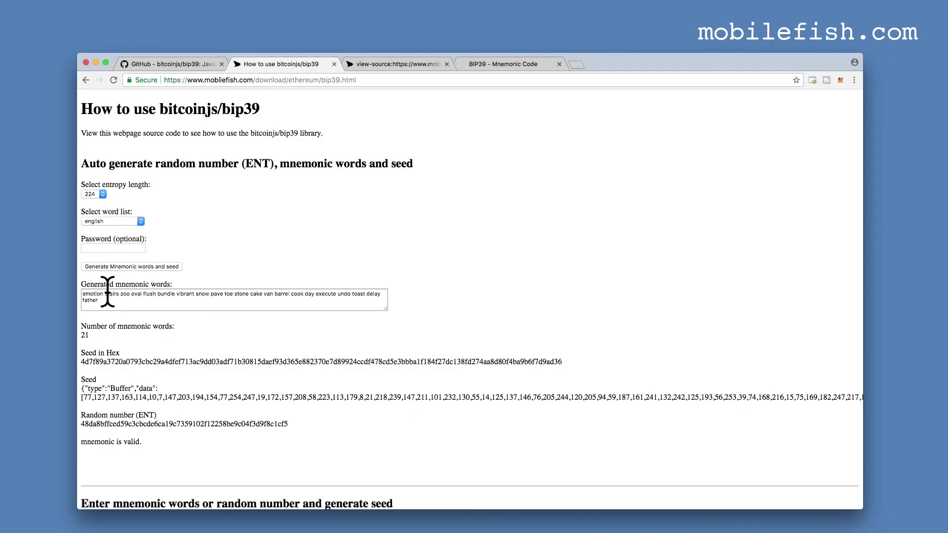
left_click(103, 194)
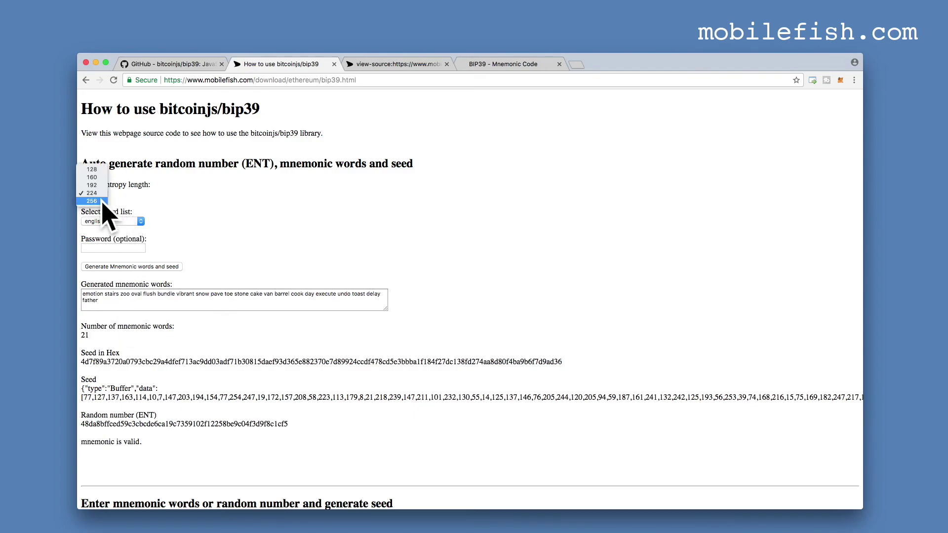
left_click(102, 202)
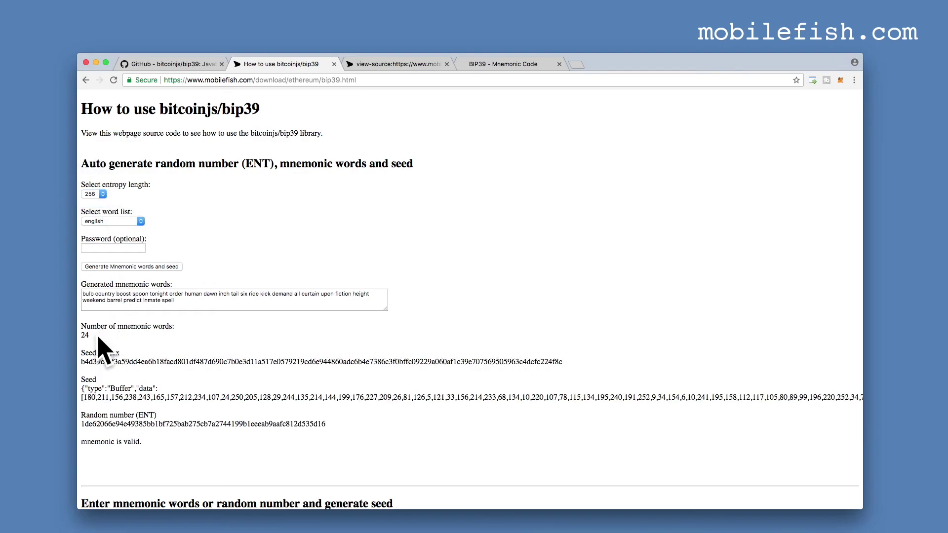
key("Tab")
key("c")
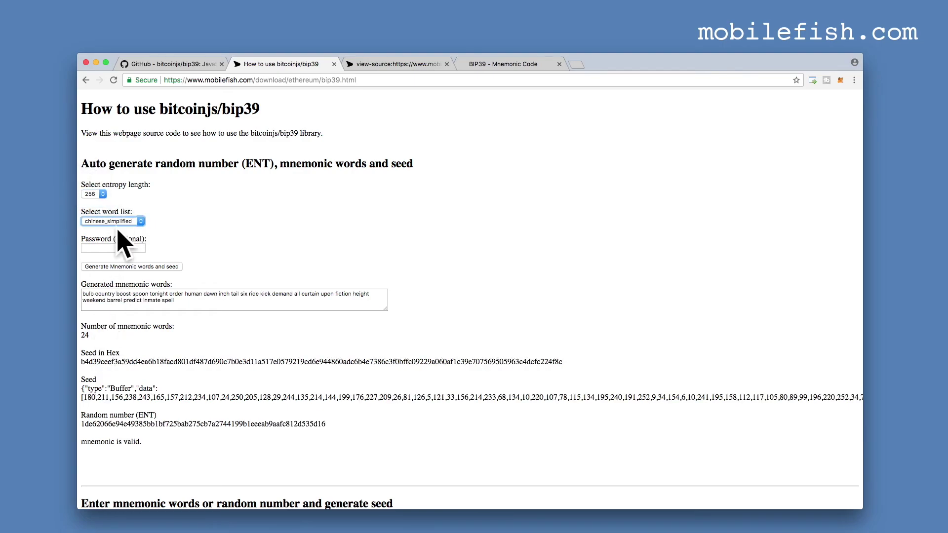
Generate a Chinese-word mnemonic, then switch back to english and generate a new one.
left_click(131, 266)
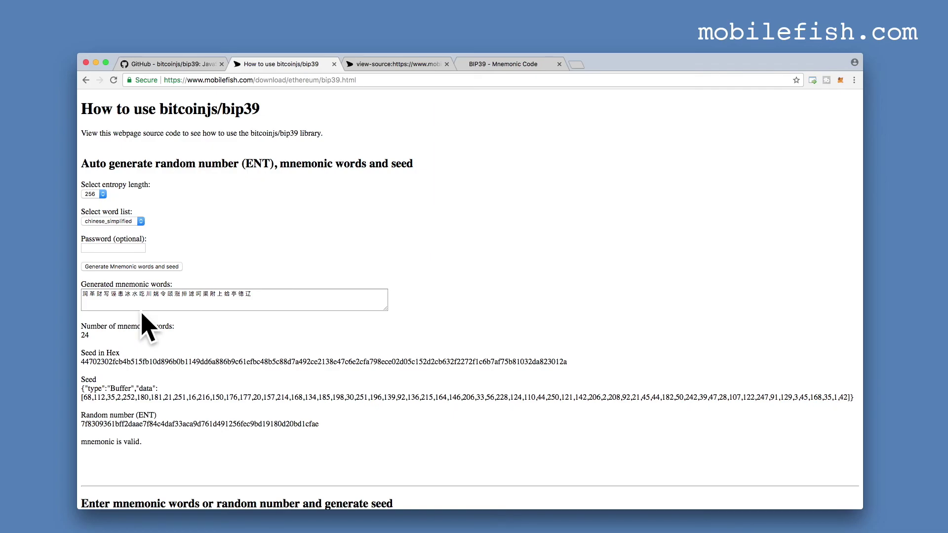
left_click(142, 222)
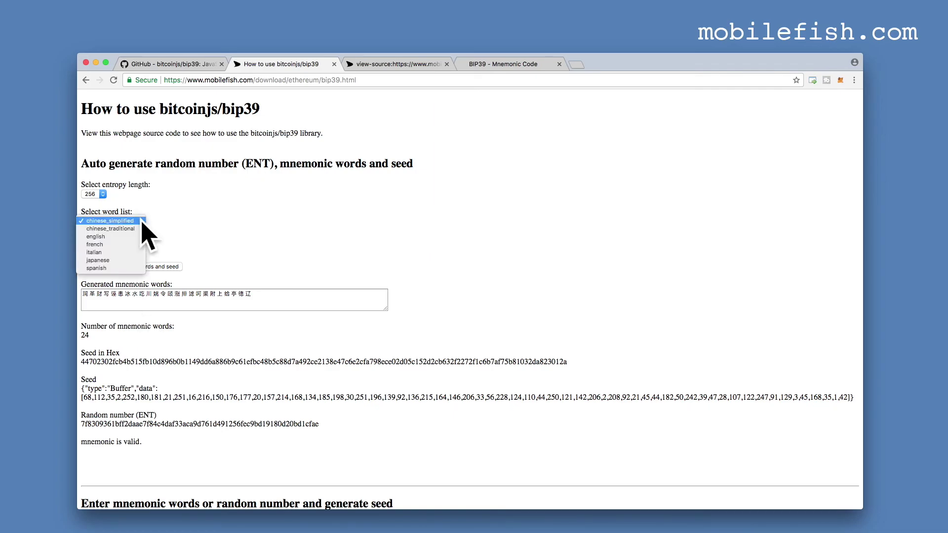
left_click(126, 237)
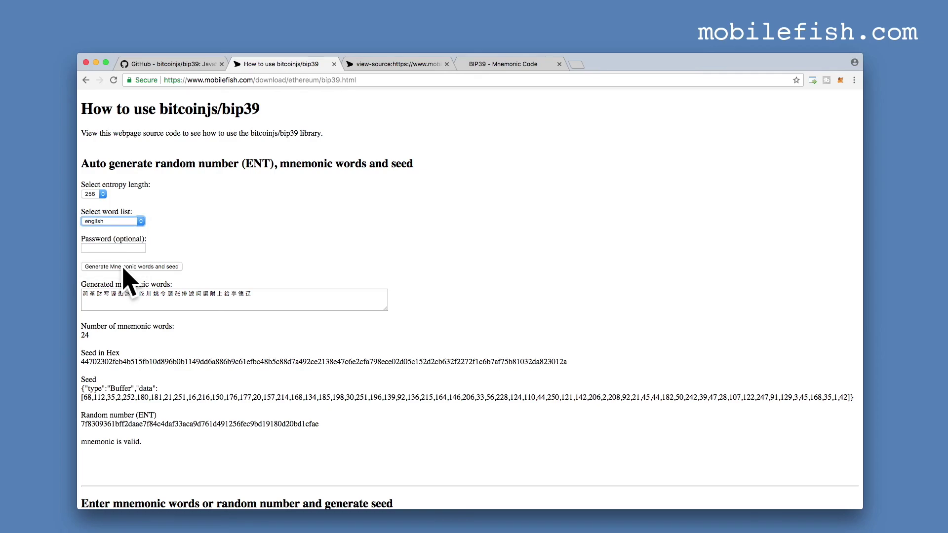
left_click(123, 268)
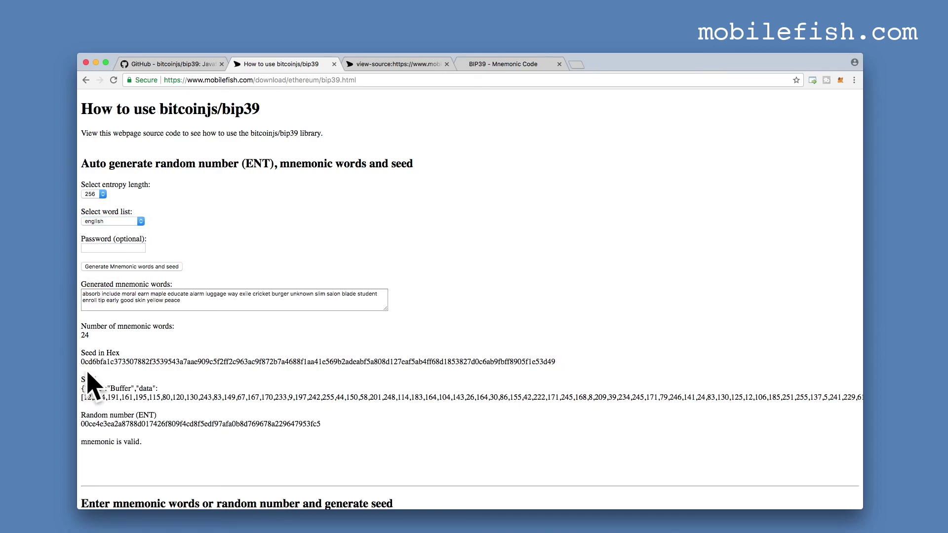
Enter a password in the optional Password field and regenerate the mnemonic and seed.
left_click(130, 248)
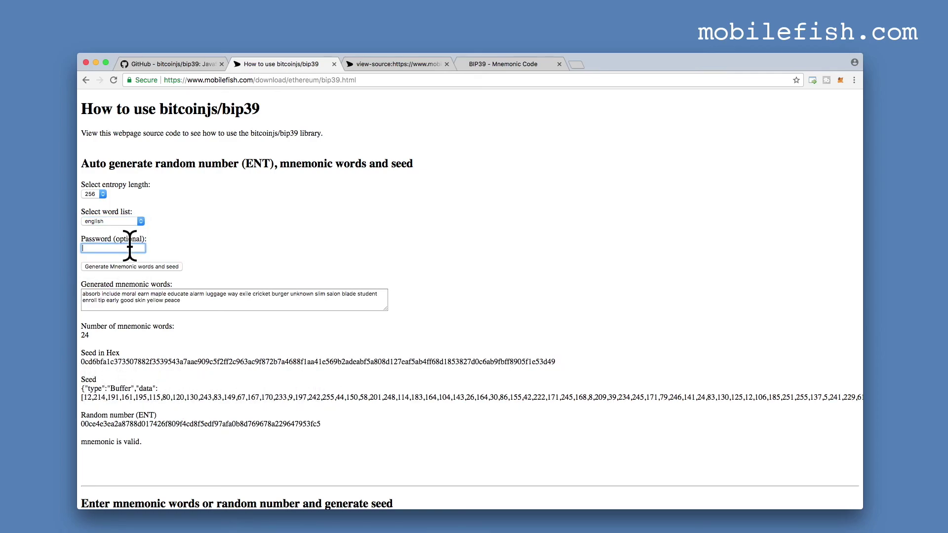
type("secret")
left_click(125, 269)
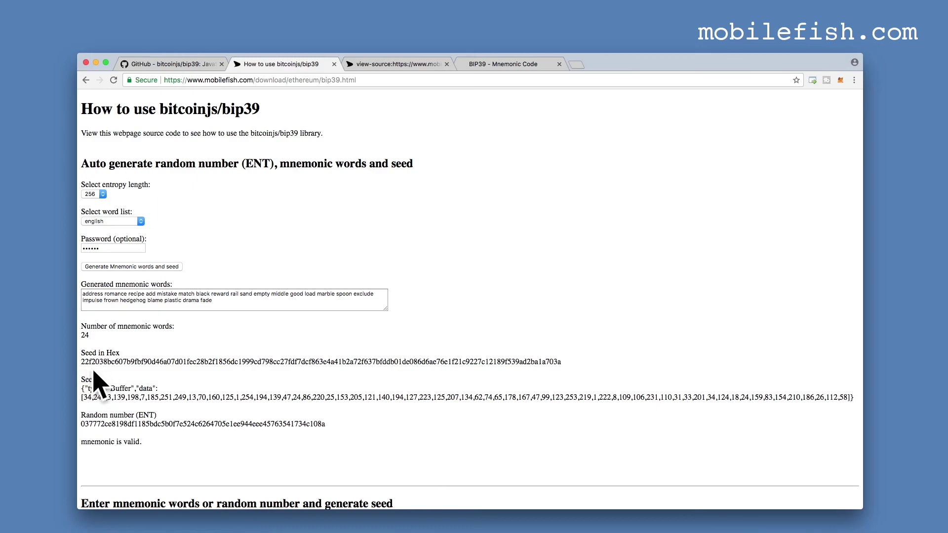
key("shift+Tab")
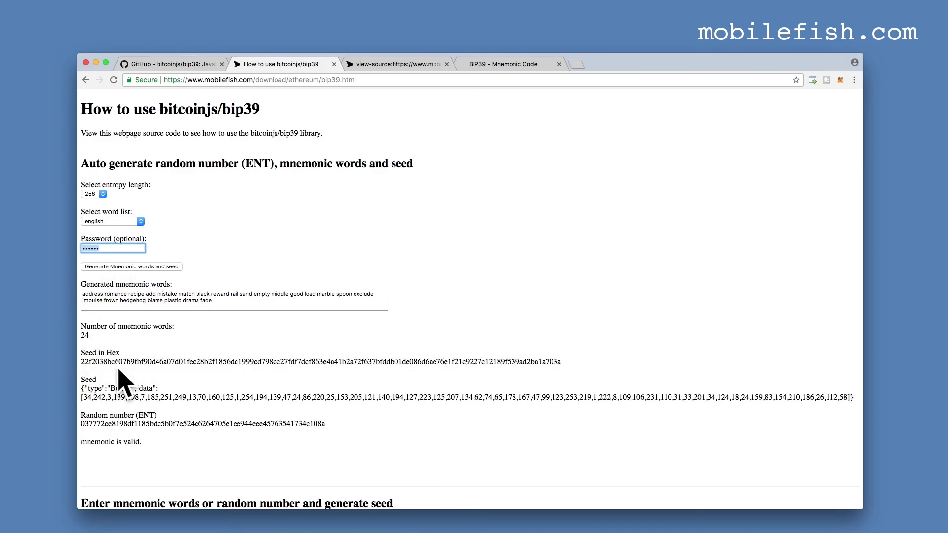
Reload the page and paste the generated 12-word mnemonic into 'Enter mnemonic words'.
key("super+r")
scroll(392, 285, "down", 3)
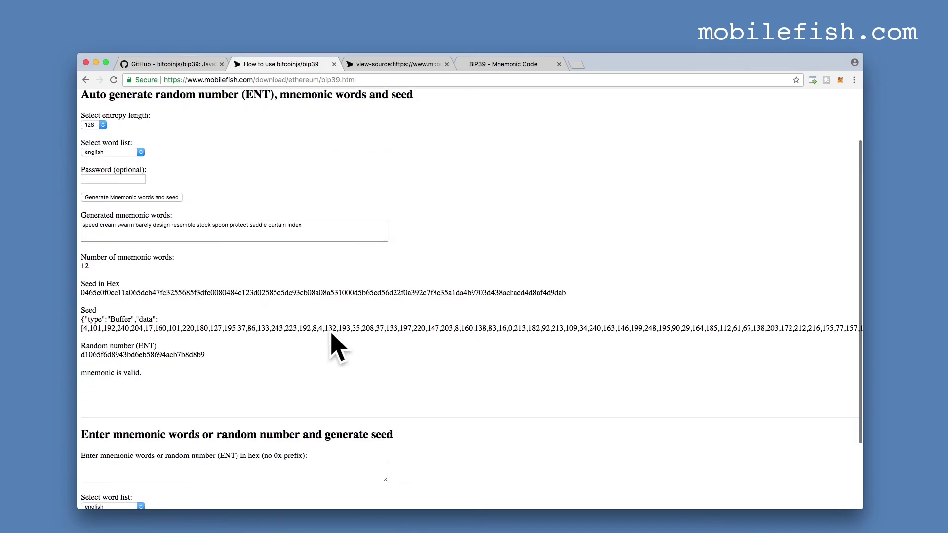
scroll(279, 324, "up", 2)
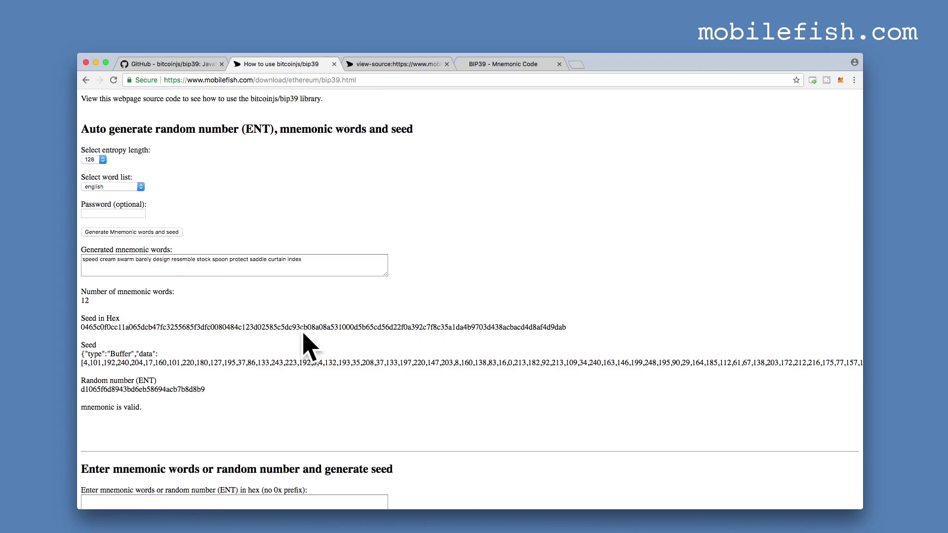
scroll(116, 453, "down", 2)
left_click(117, 453)
type("speed cream swarm barely design resemble stock spoon protect saddle curtain index")
scroll(467, 449, "down", 3)
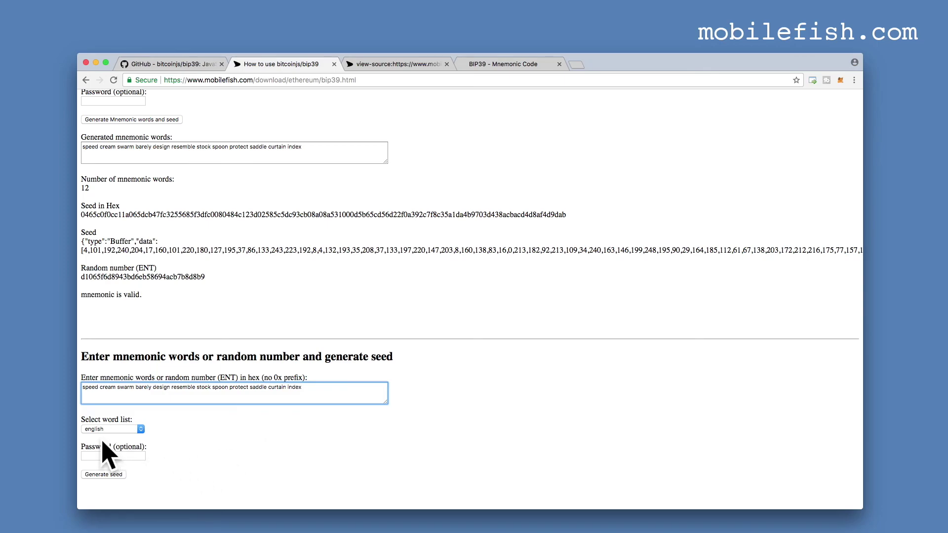
Generate the seed from the pasted mnemonic, compare it with the original, and reload.
left_click(109, 475)
scroll(242, 474, "down", 5)
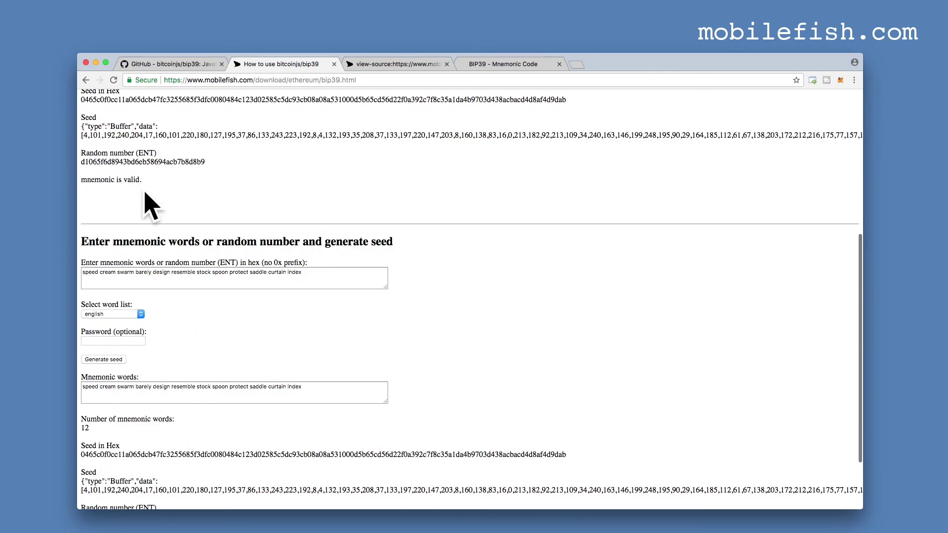
scroll(123, 155, "up", 1)
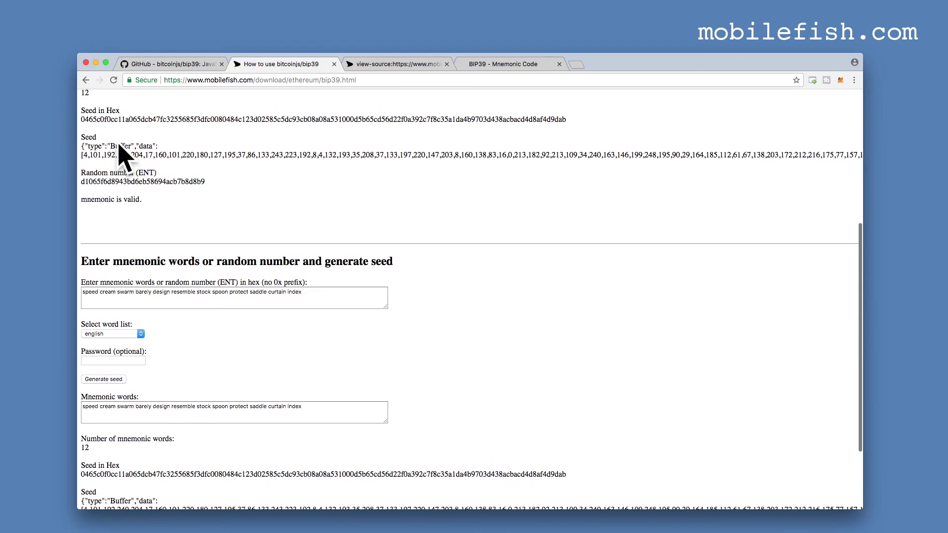
scroll(123, 156, "down", 1)
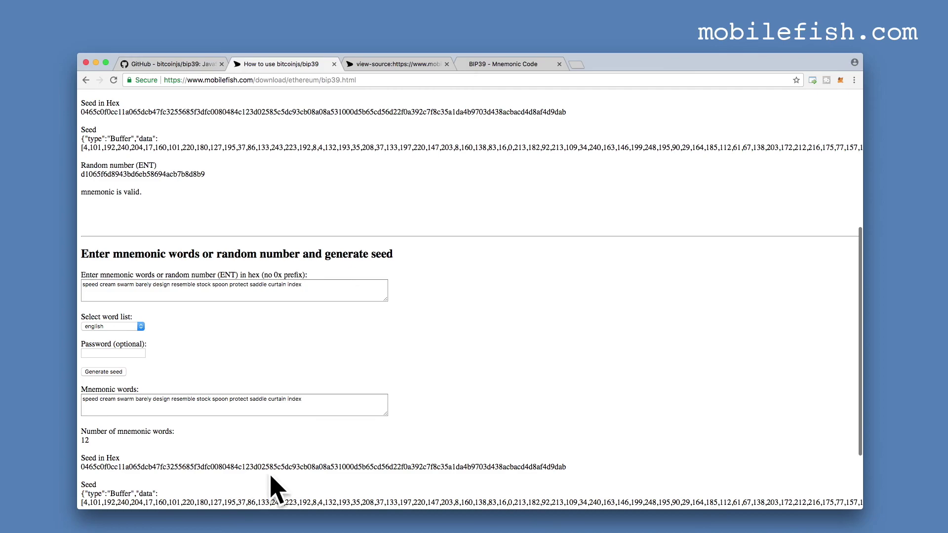
key("super+r")
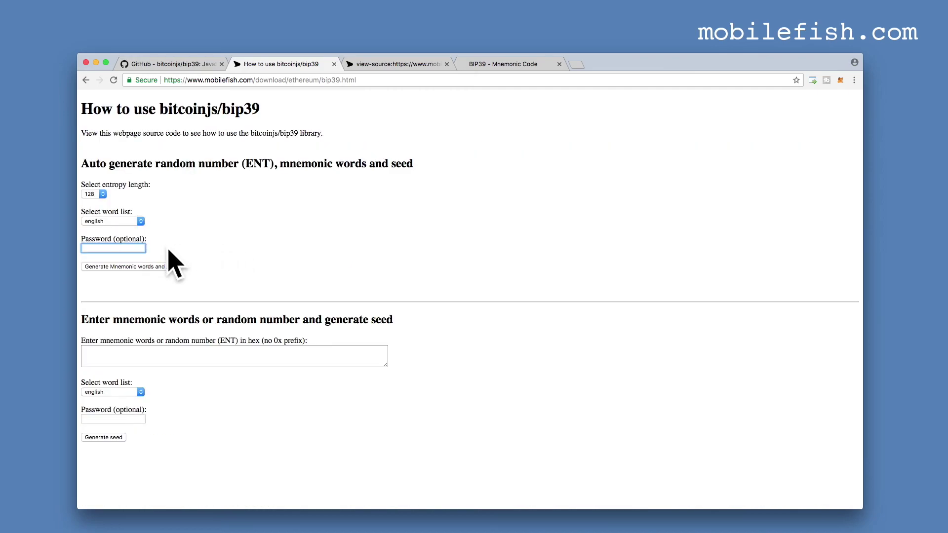
Generate a 12-word mnemonic and seed with a password and select the mnemonic.
type("secret")
left_click(136, 267)
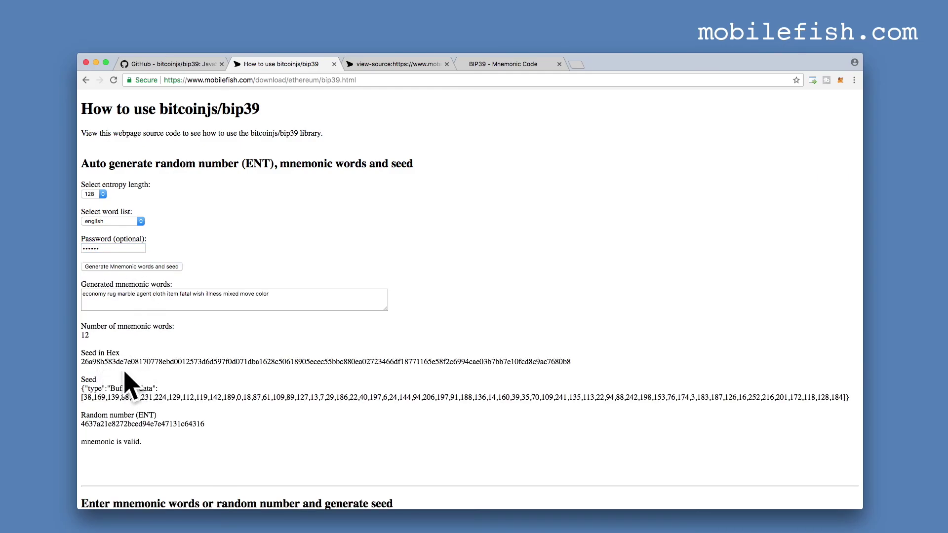
scroll(278, 404, "down", 2)
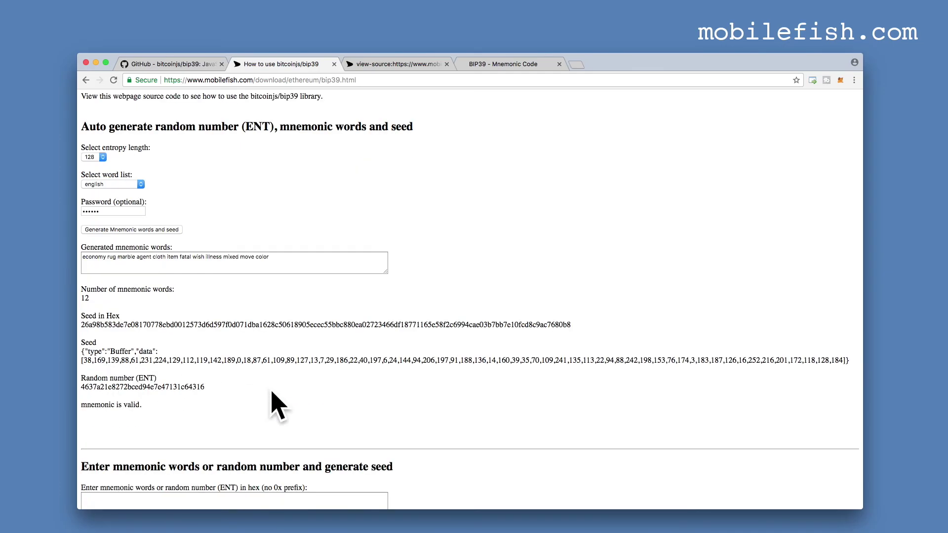
left_click(266, 260)
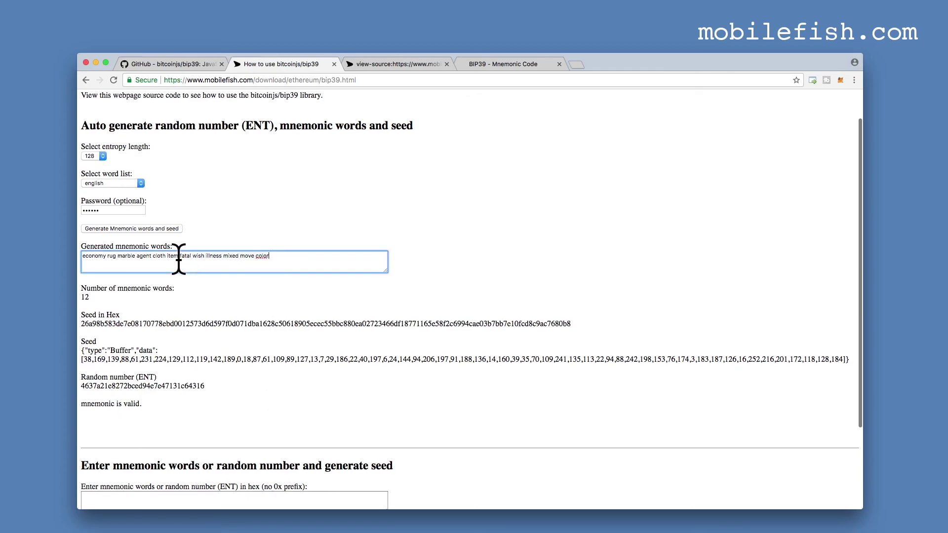
triple_click(179, 259)
key("super+c")
Paste the mnemonic into the lower box, add a password, and derive its seed.
scroll(25, 271, "down", 3)
left_click(102, 441)
key("super+v")
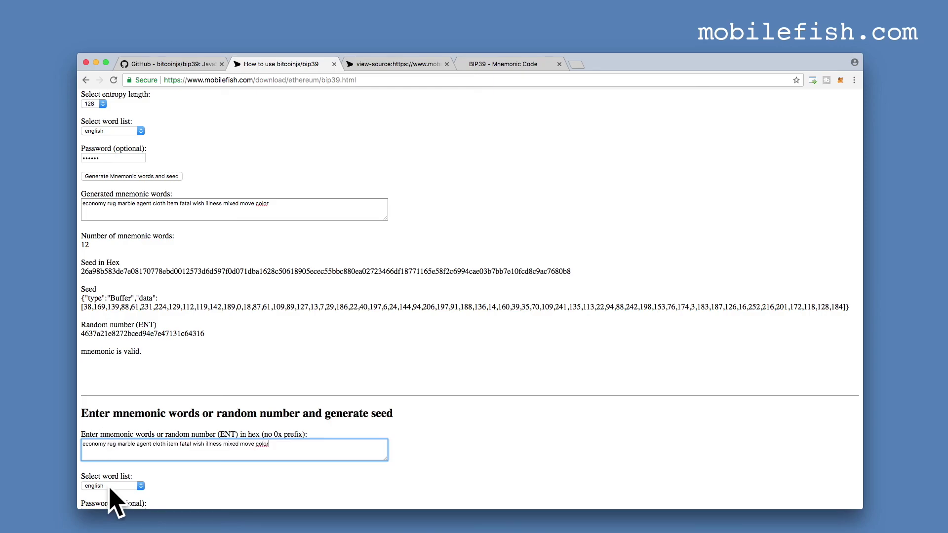
scroll(194, 490, "down", 2)
left_click(118, 477)
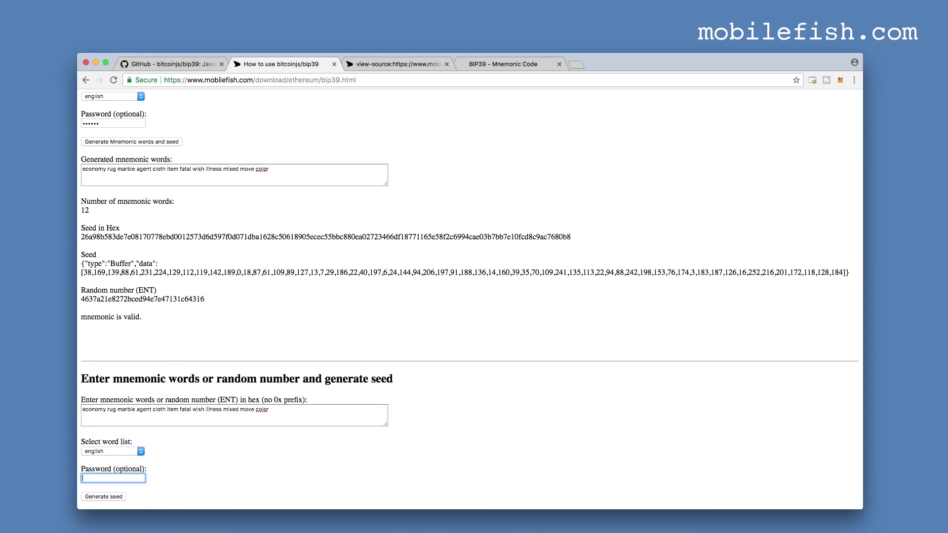
type("123456")
left_click(104, 496)
scroll(318, 464, "down", 5)
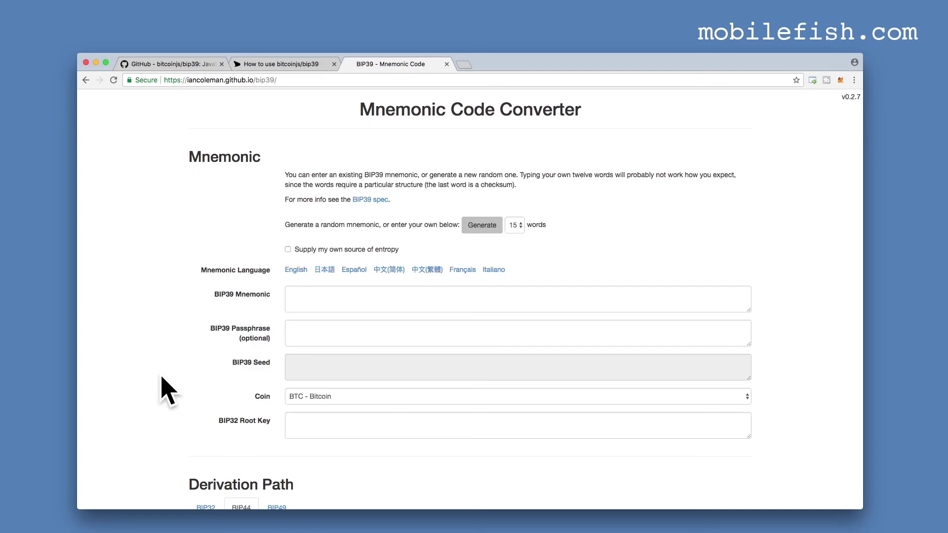
Scroll the Mnemonic Code Converter down to the BIP44 Derivation Path settings.
scroll(217, 329, "down", 5)
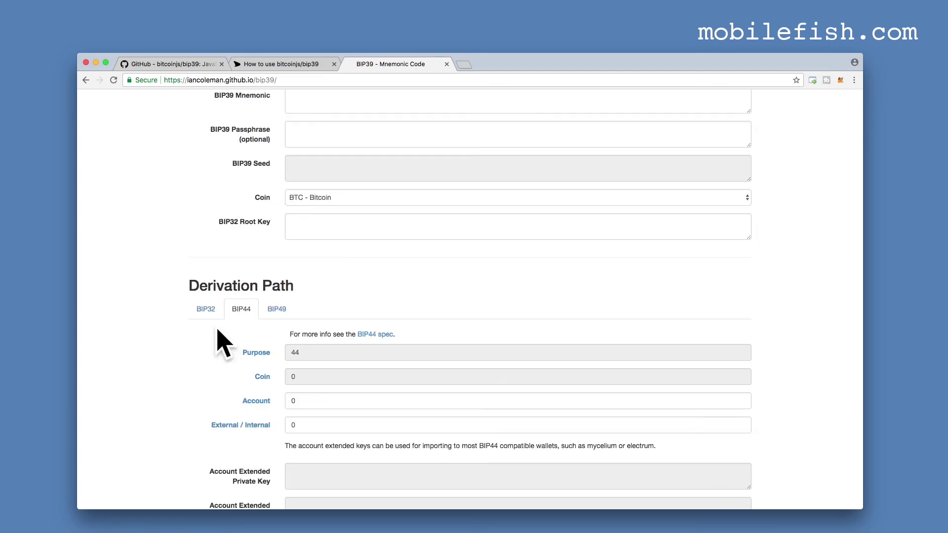